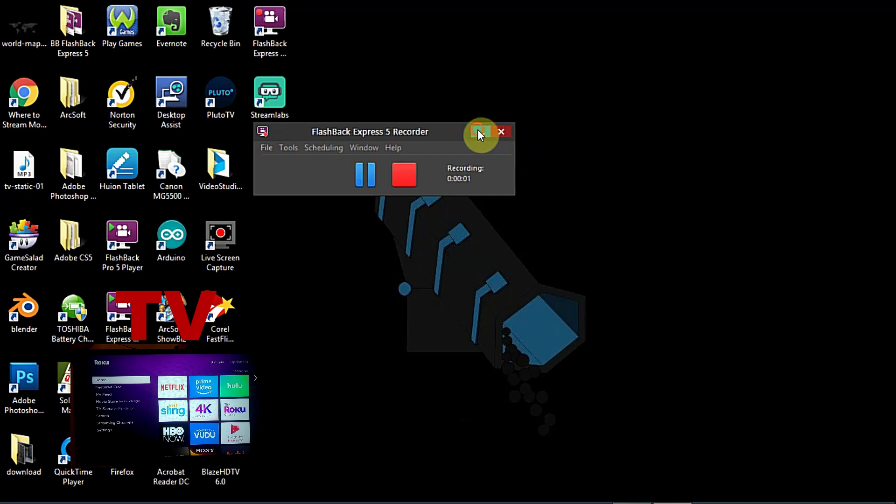
Minimize the FlashBack Express 5 Recorder window so only the desktop shows
left_click(479, 133)
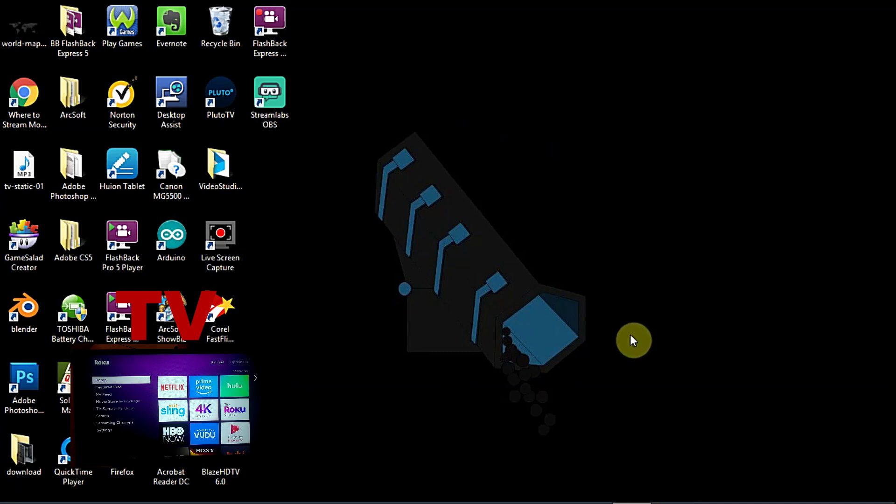
mouse_move(740, 502)
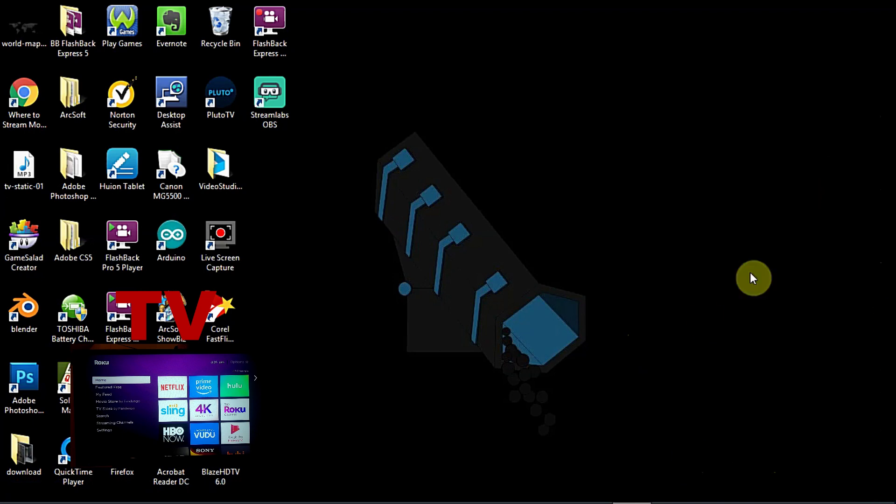
Open Devices > Project from the charms bar to list Second screen and wireless display options
mouse_move(815, 499)
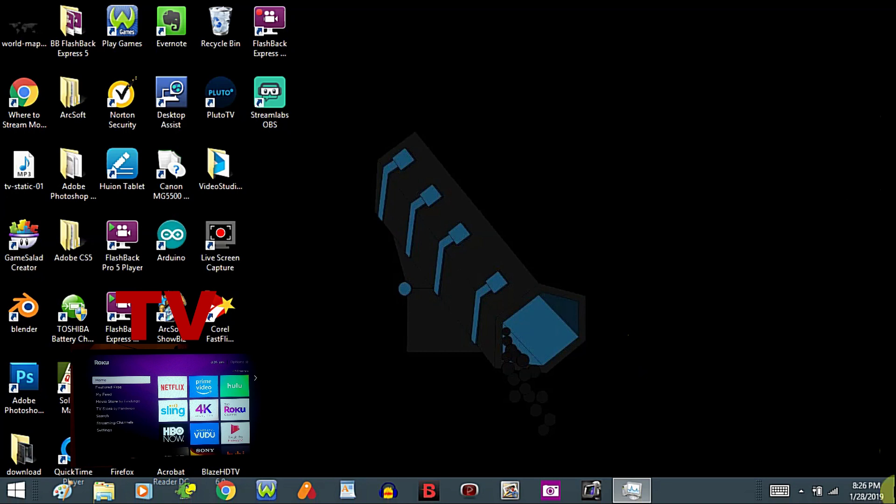
mouse_move(887, 426)
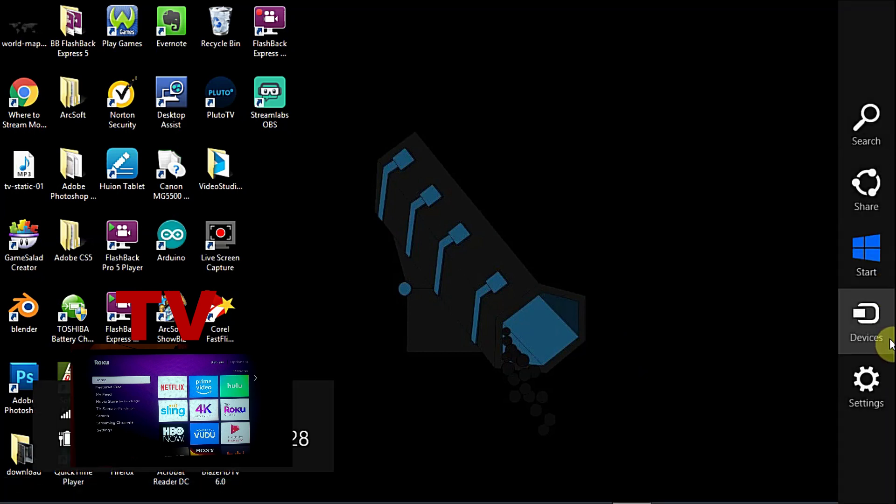
mouse_move(684, 497)
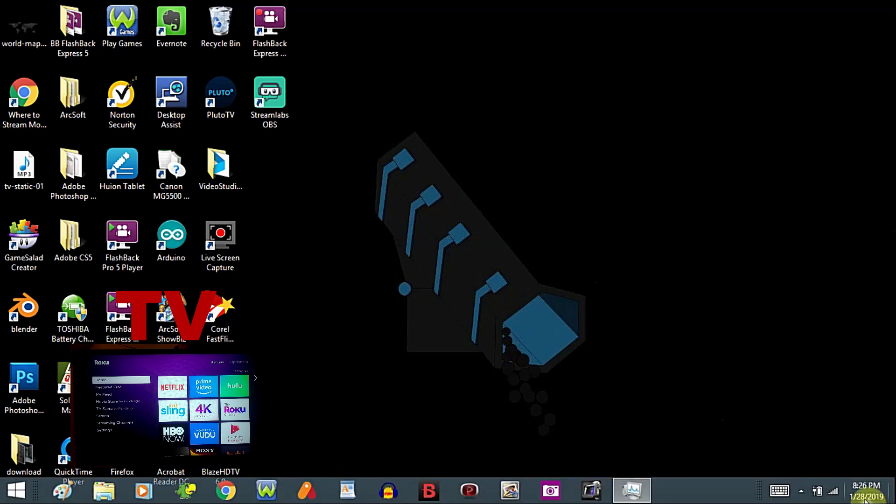
mouse_move(892, 311)
left_click(864, 315)
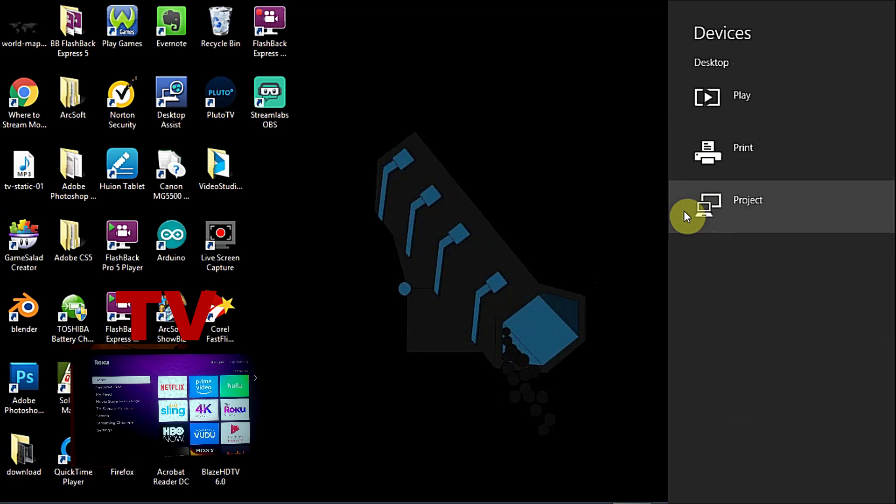
left_click(747, 201)
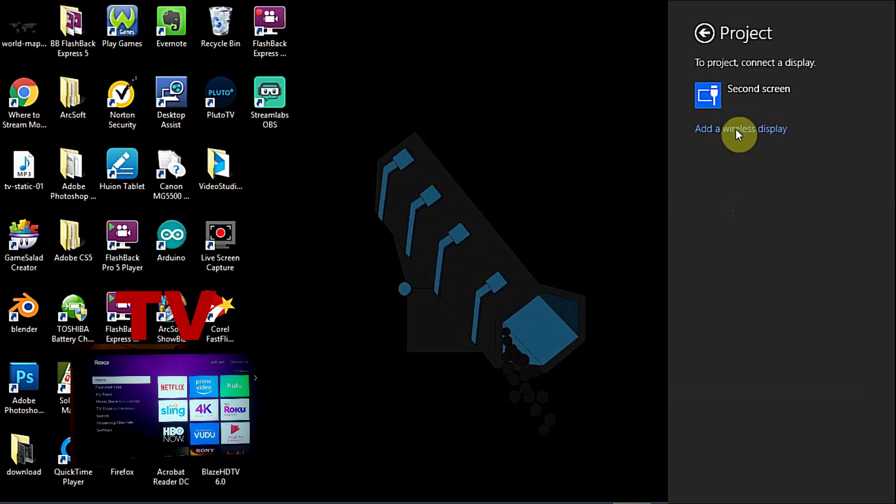
Try adding Roku Ultra as a wireless display, then dismiss the Time's up notice
left_click(736, 128)
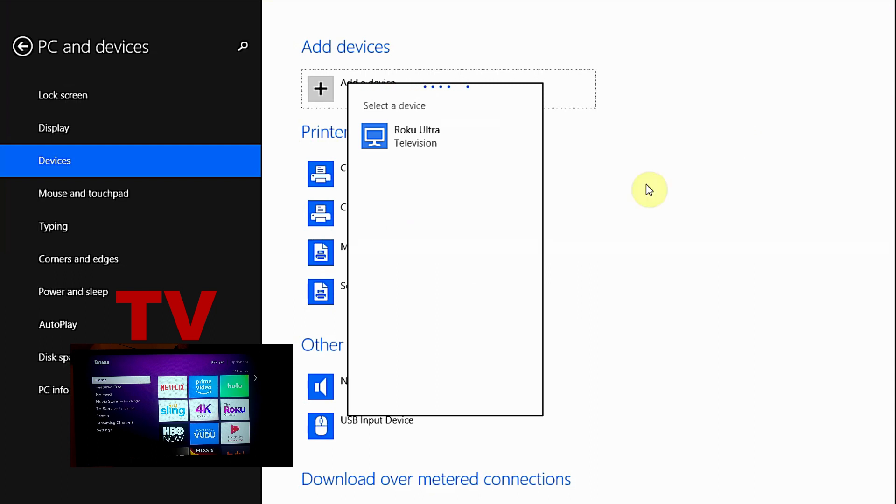
left_click(430, 143)
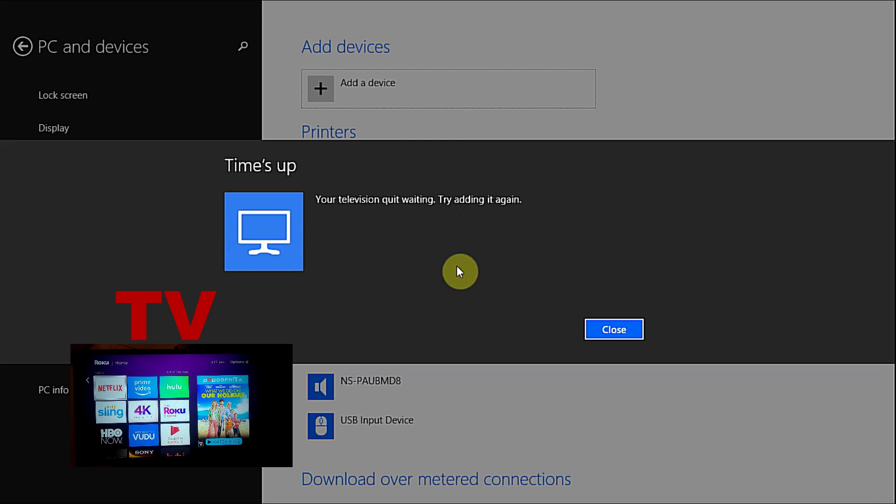
left_click(607, 332)
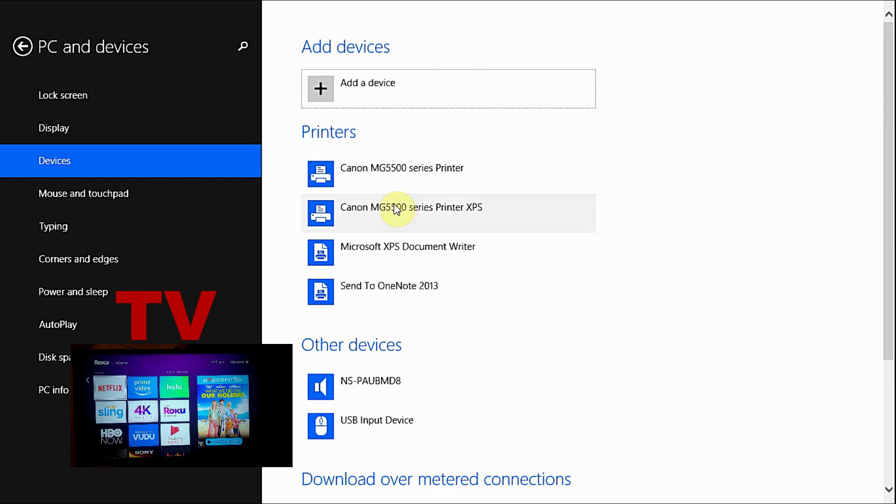
Add Roku Ultra Television as a device and confirm it is listed under Projectors
left_click(350, 104)
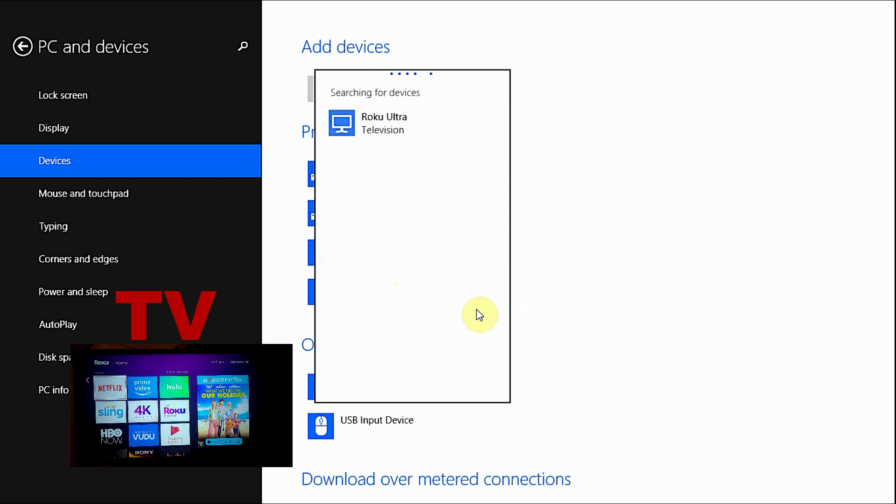
left_click(382, 130)
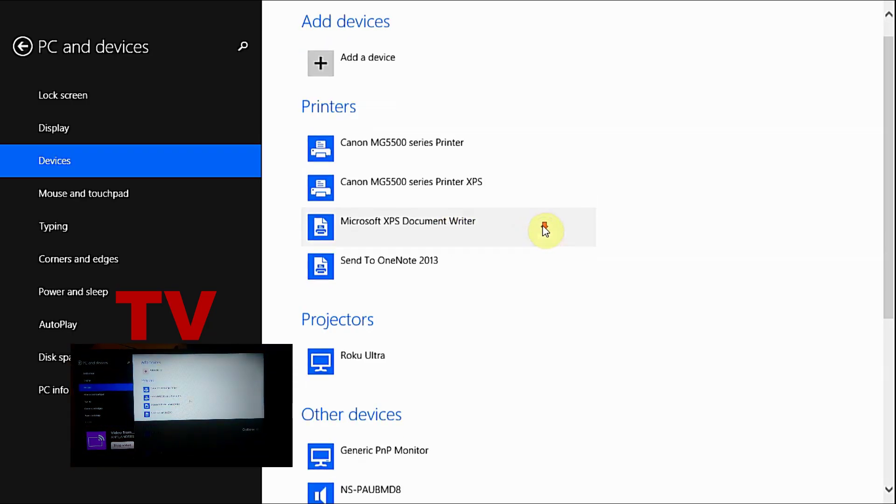
scroll(714, 276, "down", 5)
scroll(714, 277, "up", 5)
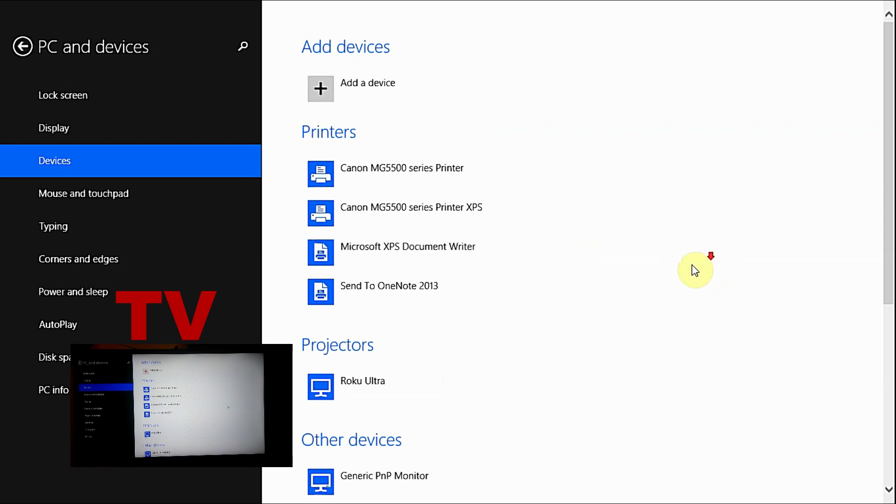
scroll(686, 273, "down", 5)
scroll(663, 298, "up", 3)
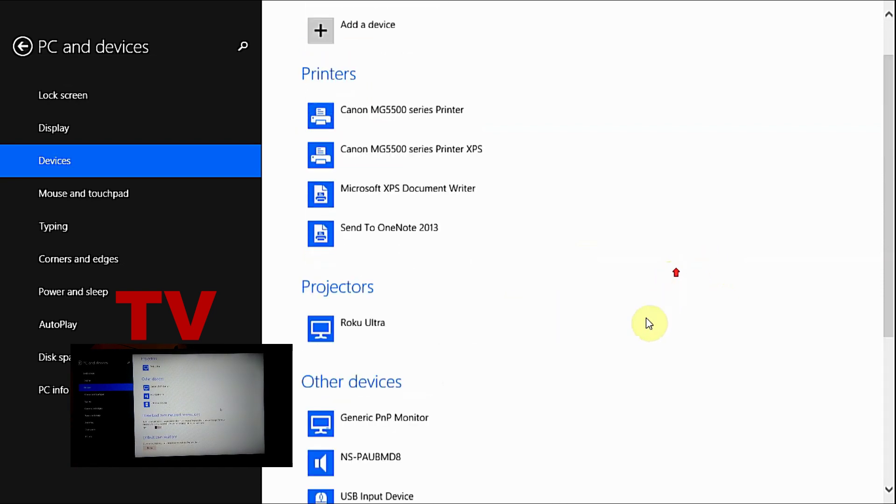
scroll(649, 323, "up", 2)
Close PC settings, launch Chrome, and close the two extra tabs, leaving the Google home page
left_click(874, 11)
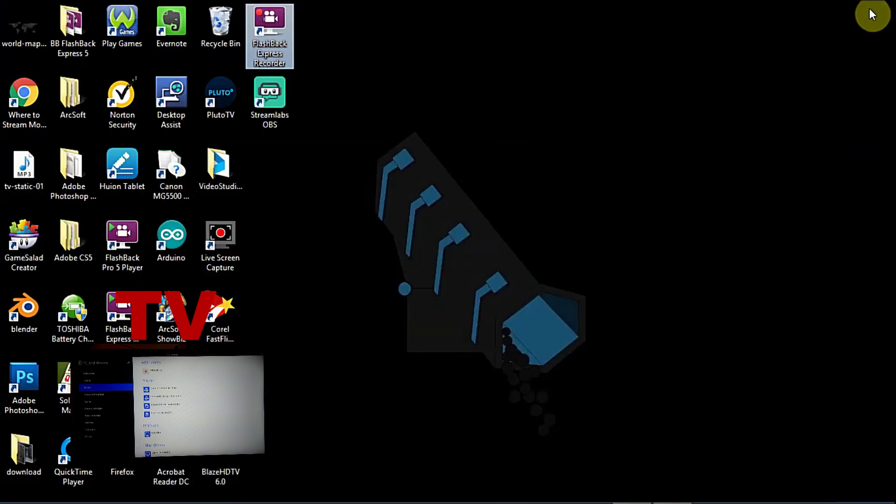
mouse_move(670, 500)
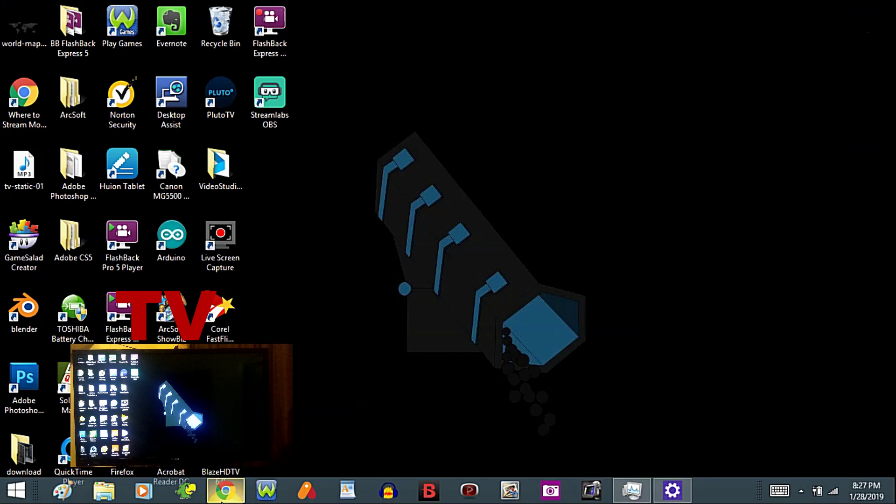
left_click(223, 491)
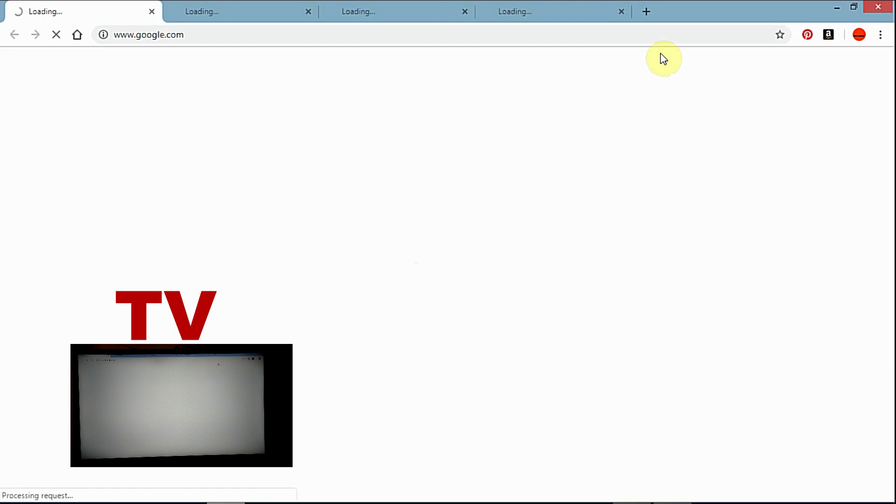
left_click(623, 11)
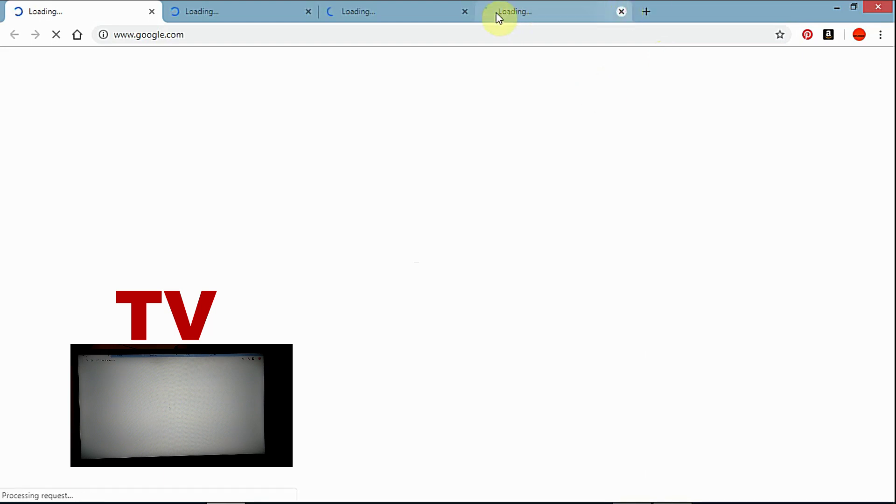
left_click(464, 11)
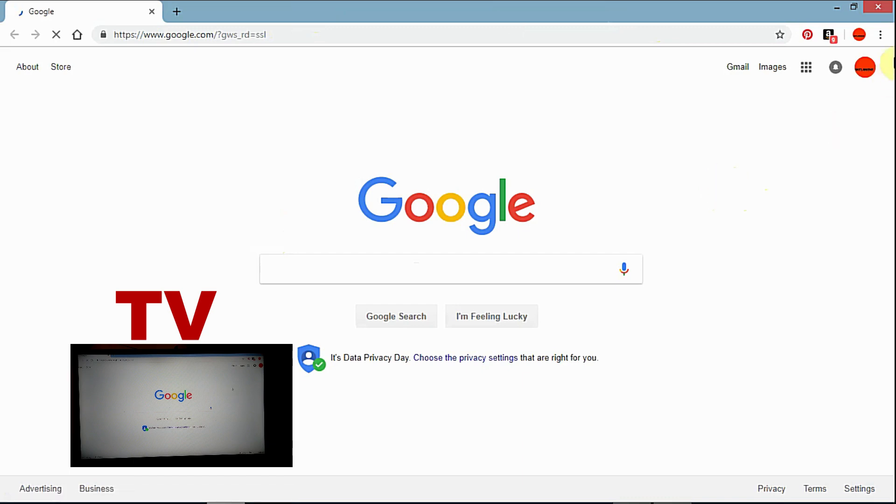
Check Chrome's available cast sources, then open YouTube from the Google apps grid
left_click(881, 36)
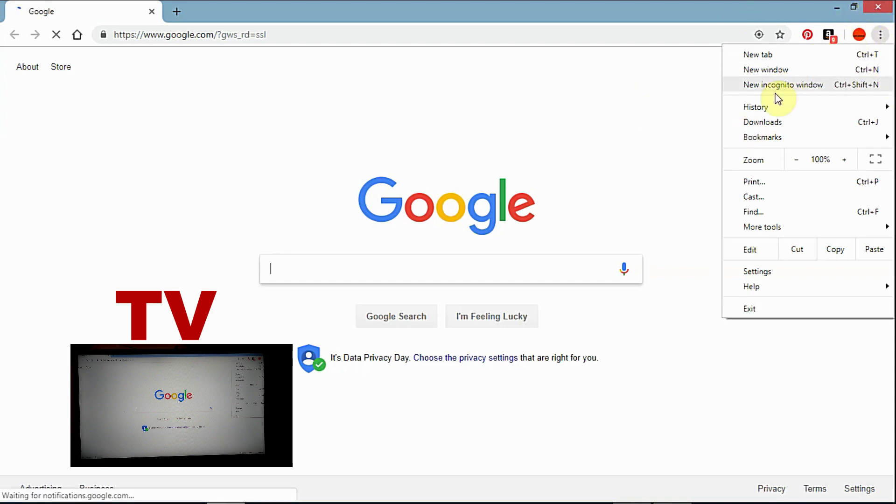
left_click(756, 197)
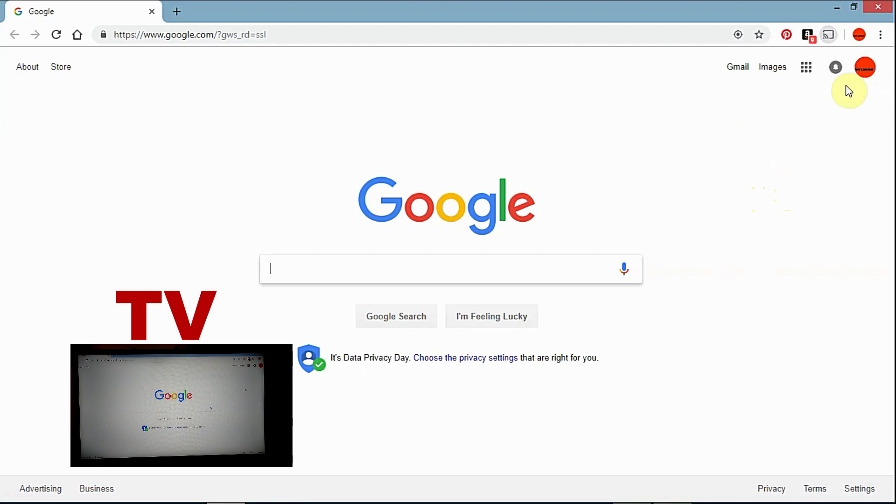
left_click(838, 35)
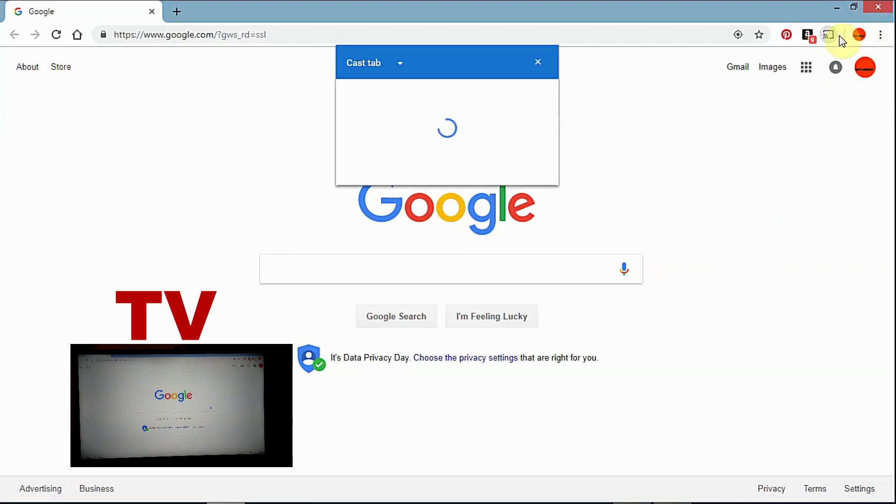
left_click(396, 67)
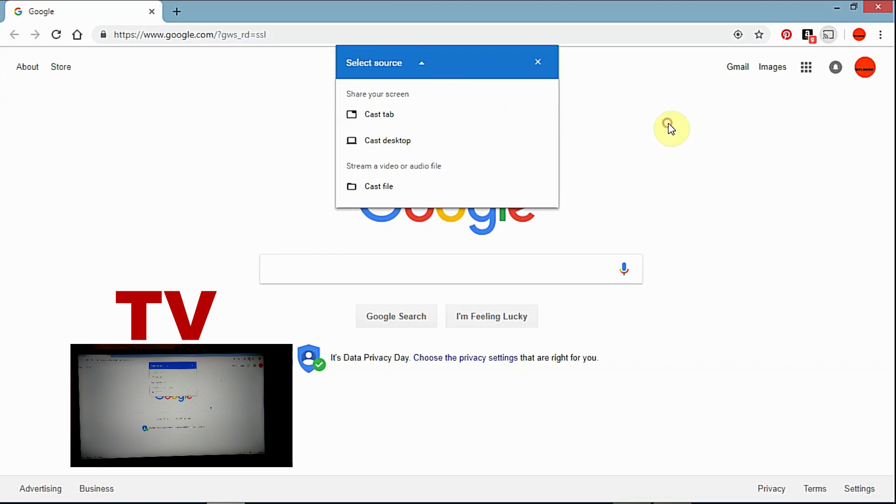
left_click(538, 67)
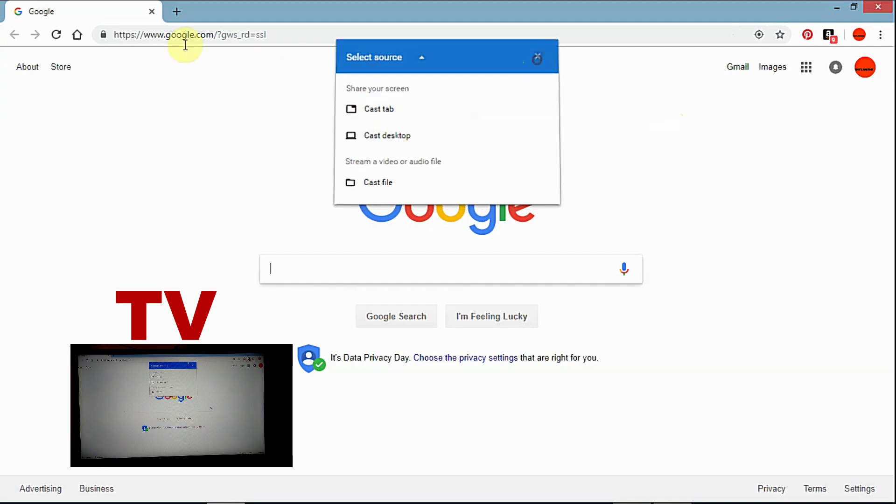
left_click(808, 69)
left_click(723, 206)
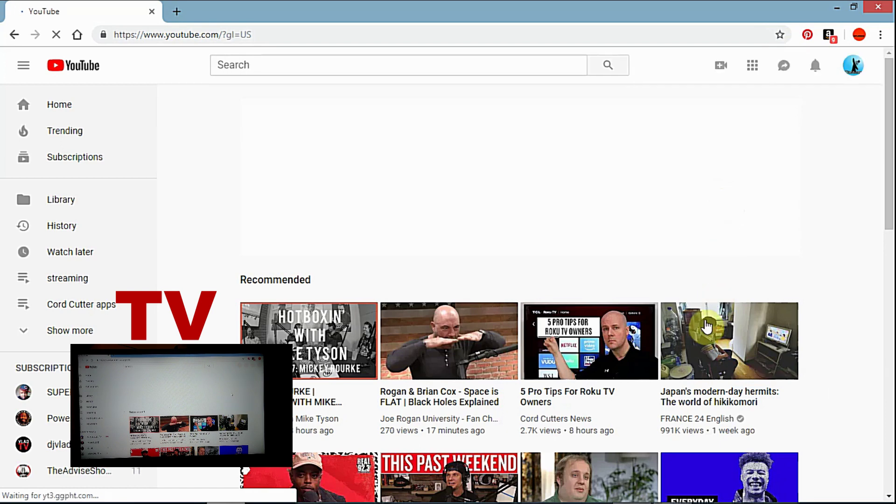
On YouTube, choose Cast... from Chrome's menu to list the available TVs
scroll(723, 293, "down", 1)
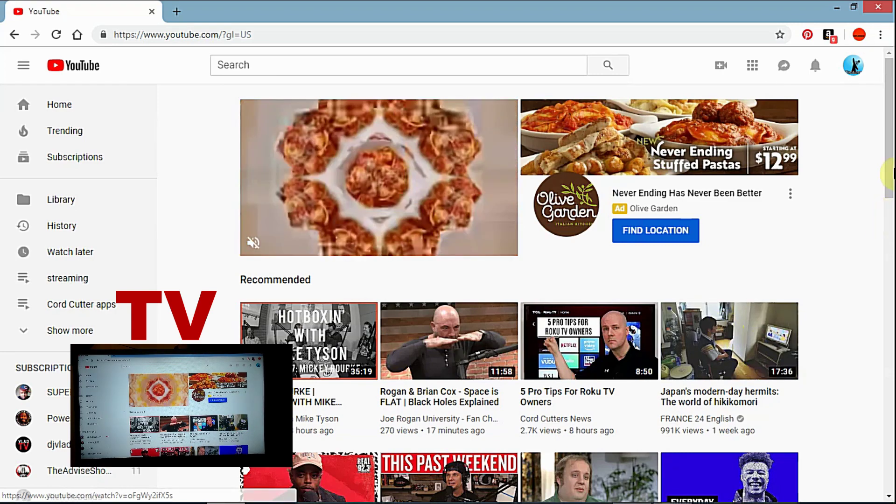
left_click(880, 35)
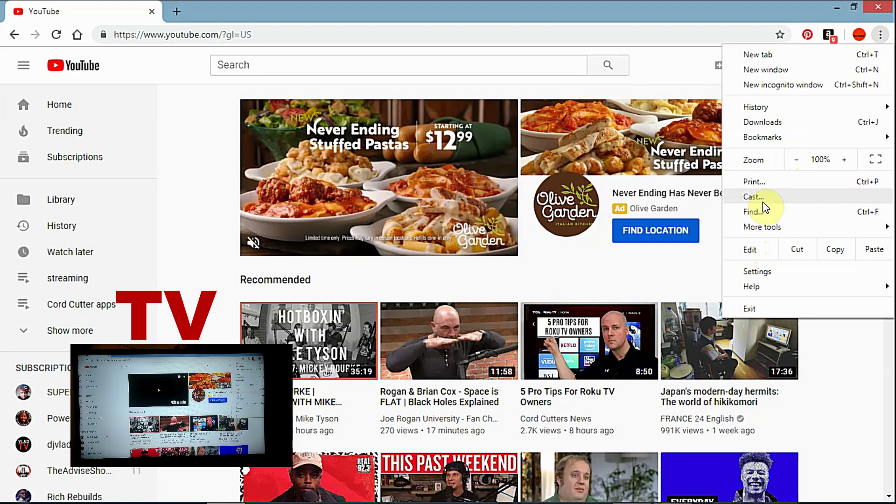
left_click(696, 17)
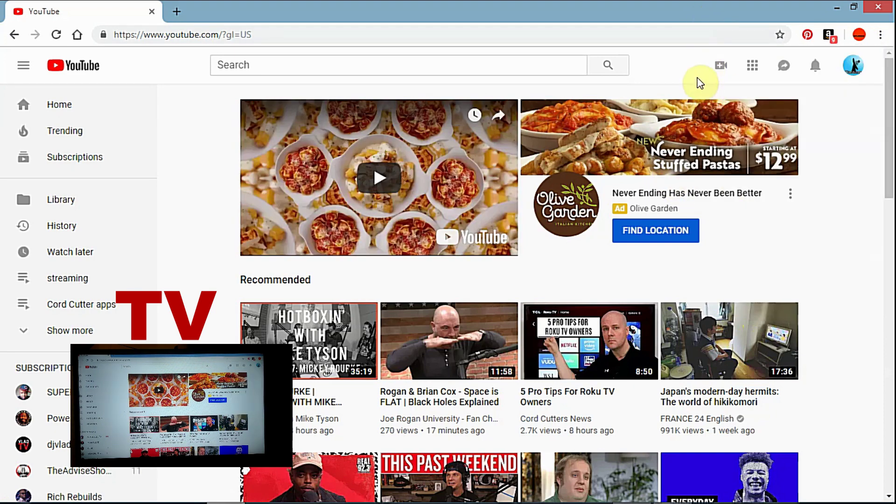
left_click(881, 34)
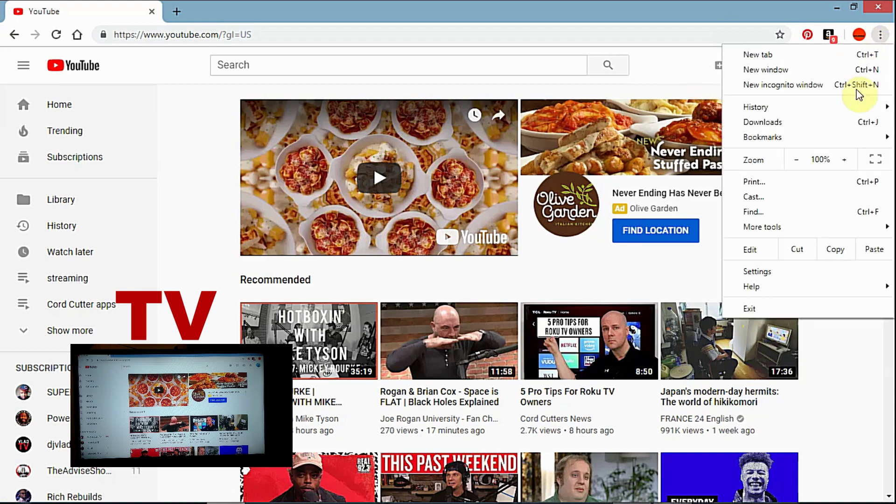
left_click(757, 199)
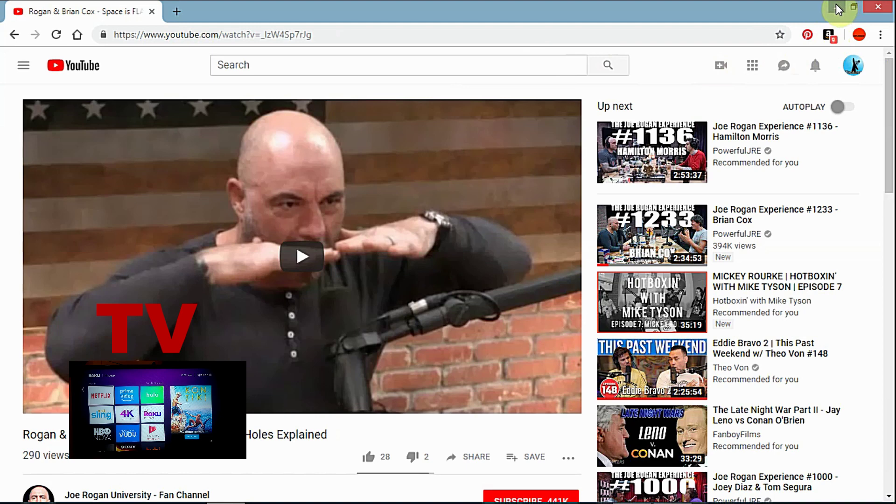
Choose Cast... from Chrome's menu on the Rogan & Brian Cox video page
mouse_move(677, 495)
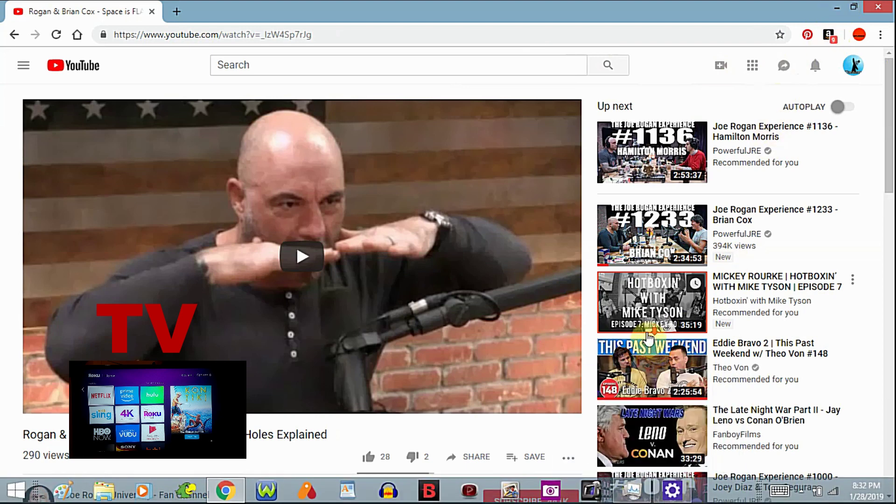
scroll(649, 335, "down", 1)
scroll(885, 54, "up", 1)
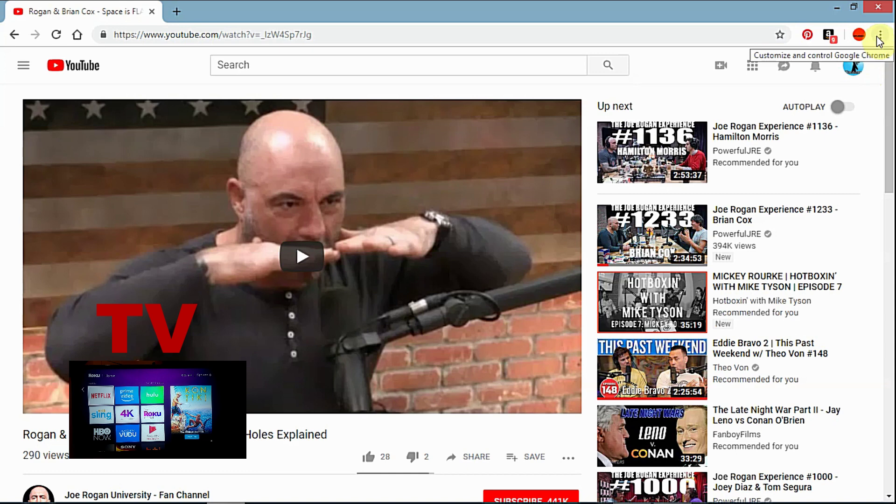
left_click(881, 35)
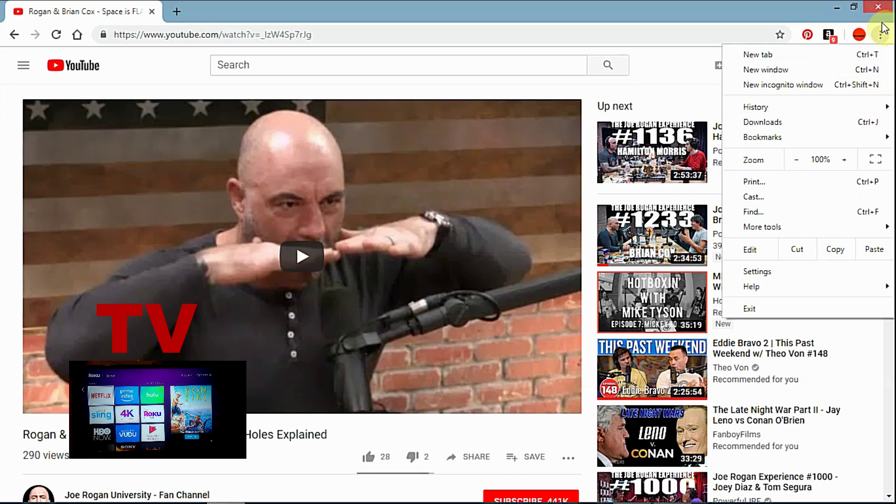
left_click(755, 197)
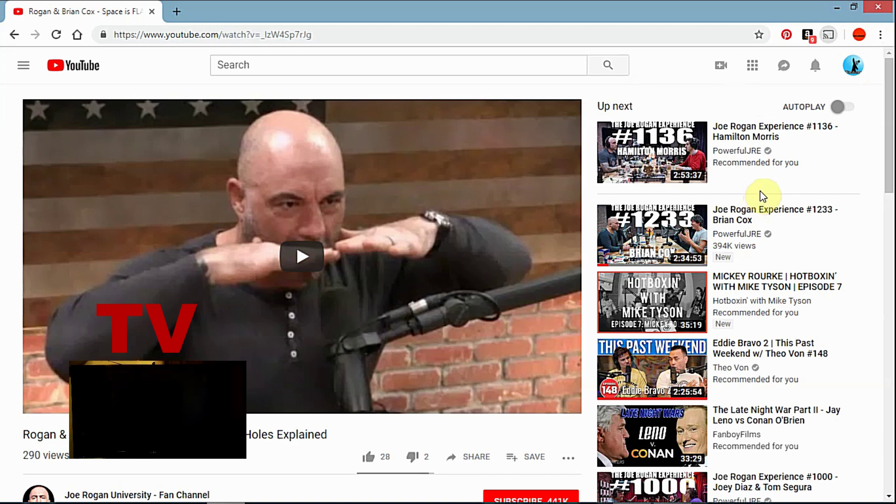
Cast the video to Roku Ultra, close the cast panel, and minimize Chrome
left_click(382, 120)
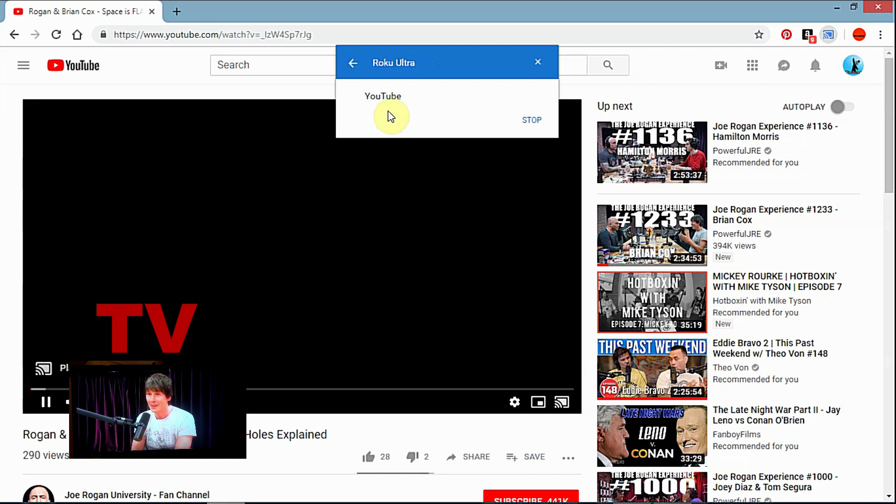
left_click(539, 62)
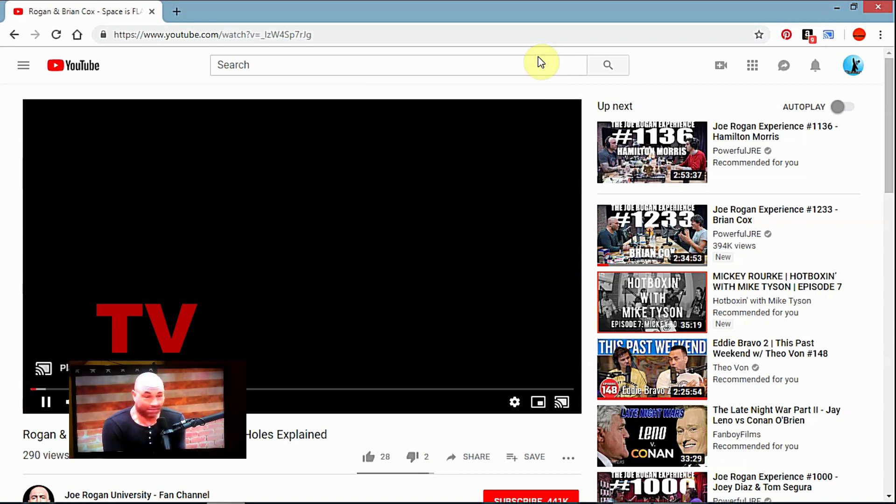
left_click(842, 7)
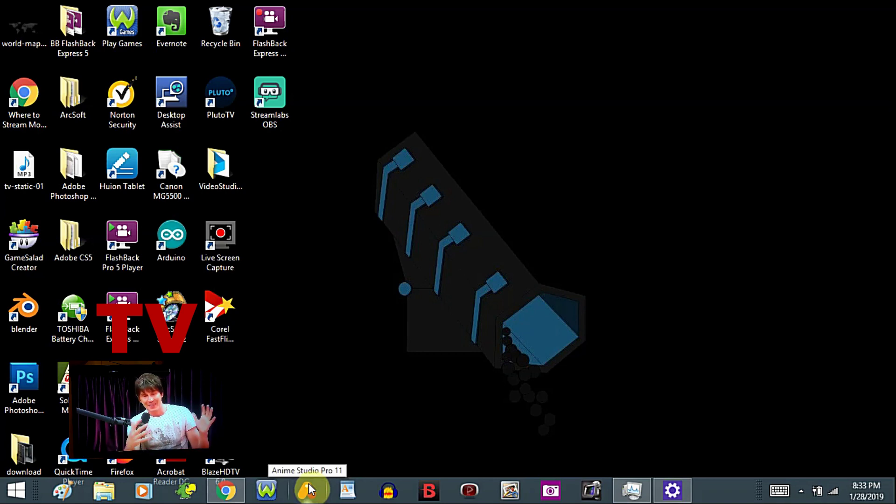
left_click(309, 485)
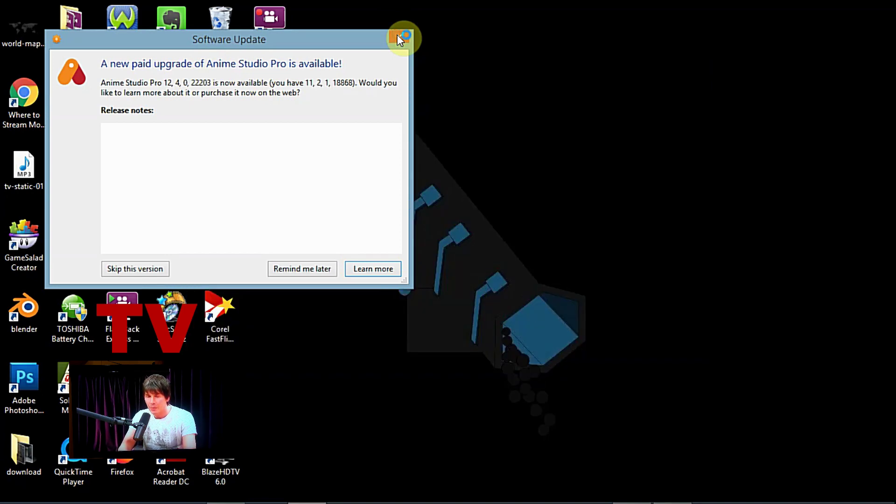
left_click(398, 38)
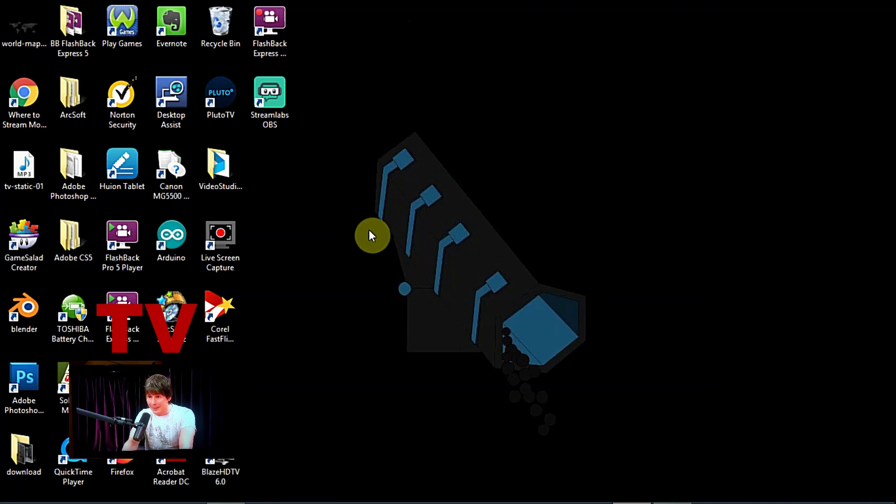
mouse_move(308, 502)
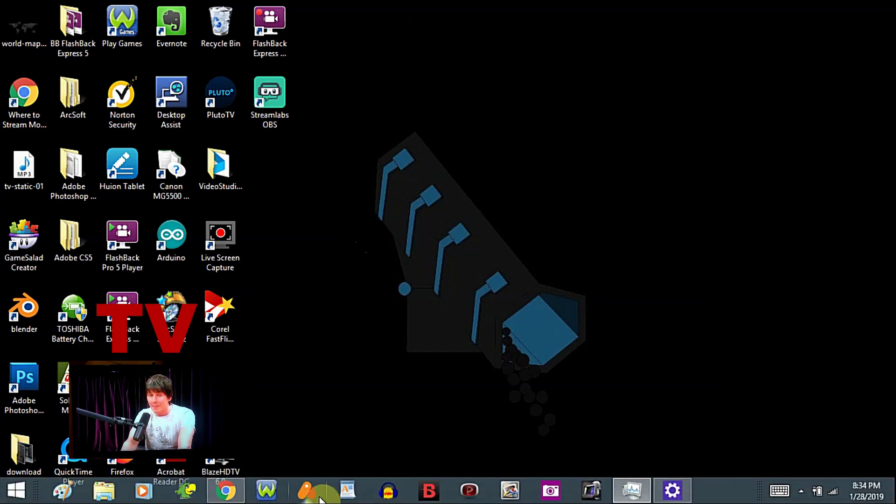